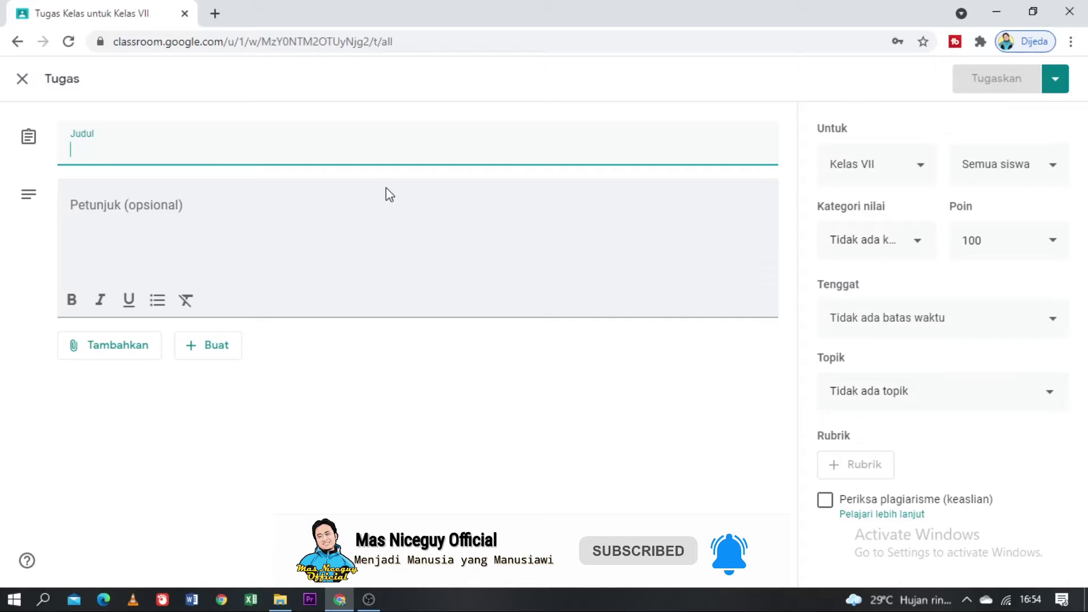
Title the assignment "T1 Pengenalan Jaringan Komputer"
text(T1)
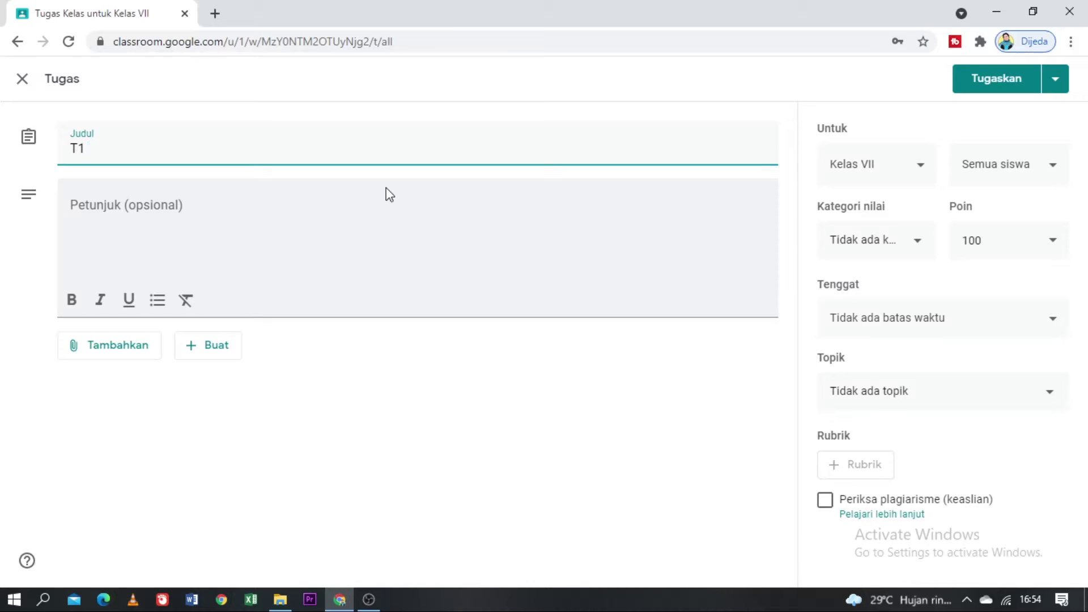
text( Pengenal)
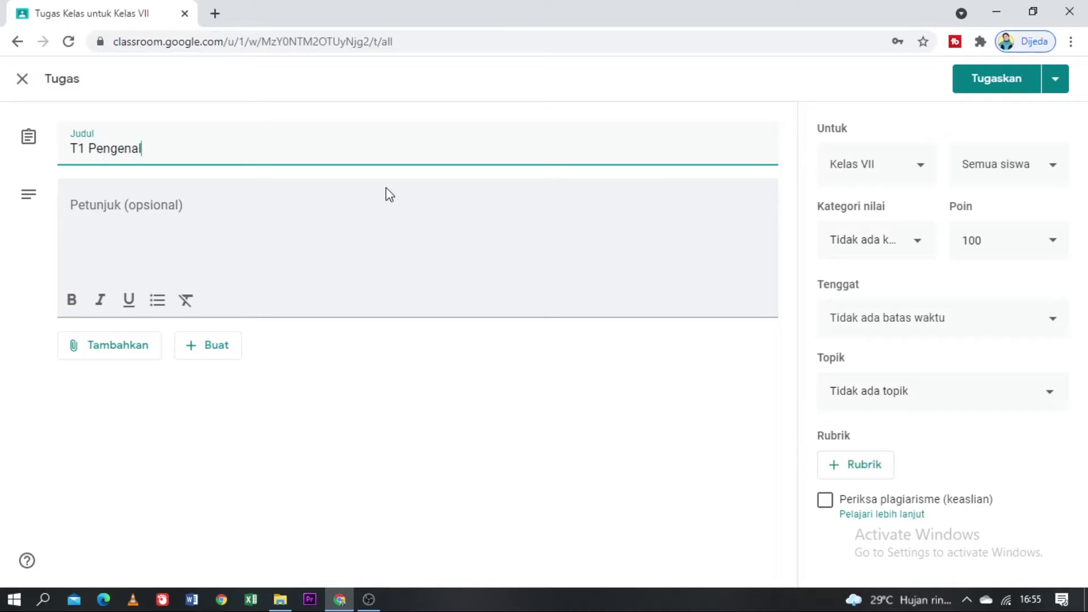
text(an Jaringan)
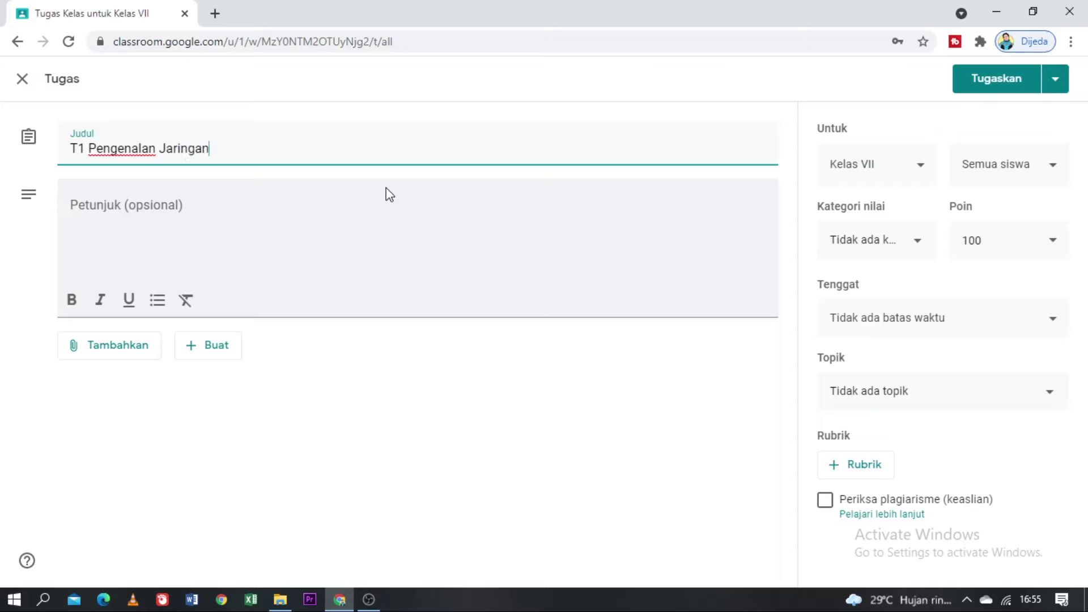
text( Komputer)
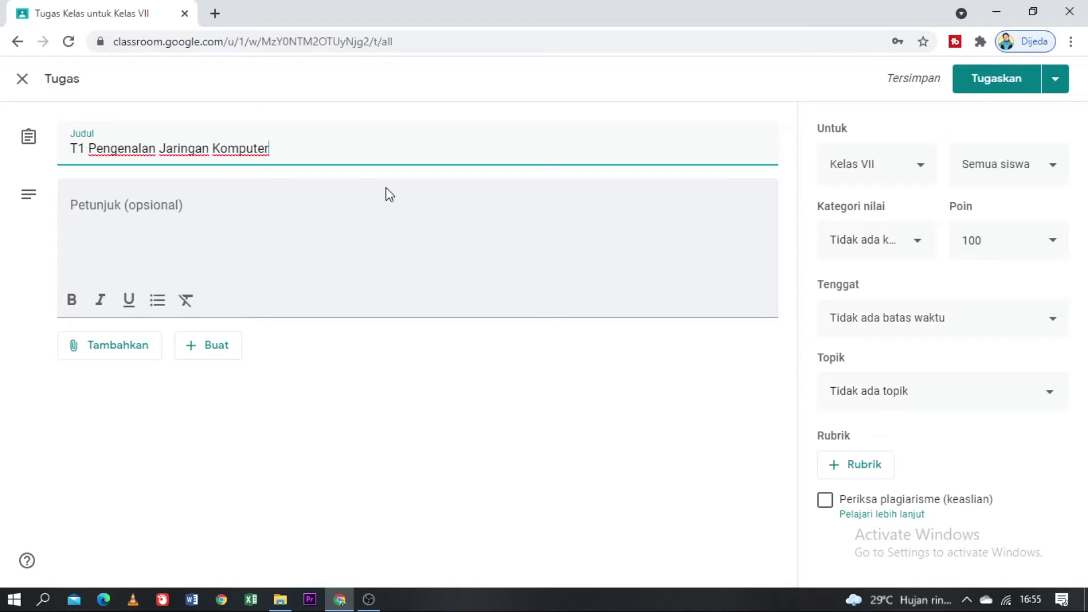
Write "Kerjakan soal dibawah ini." as the first line of the assignment's instructions
click(383, 195)
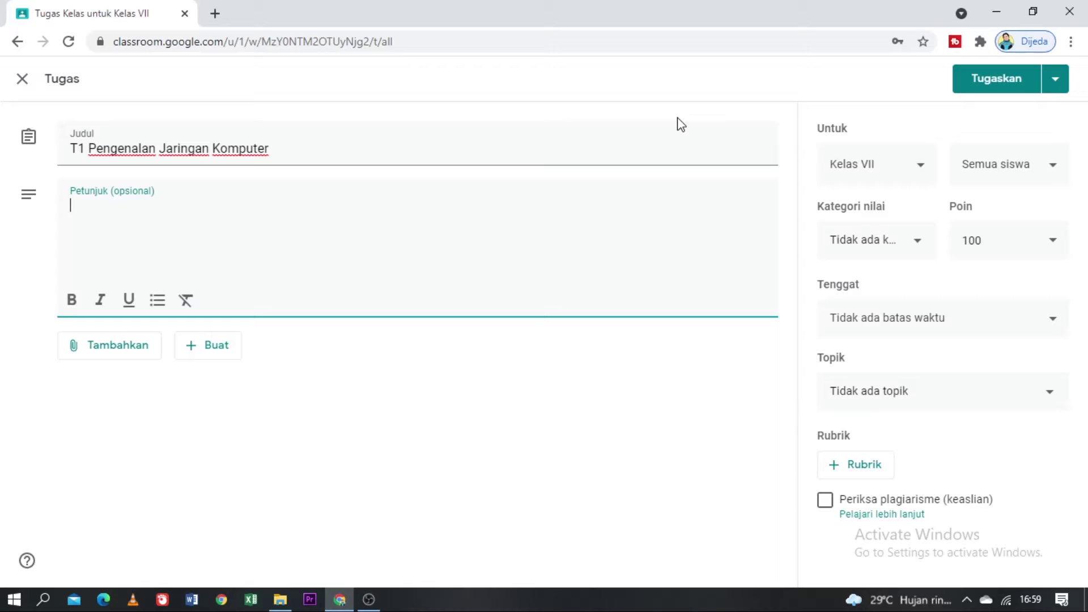
text(Kerjakan)
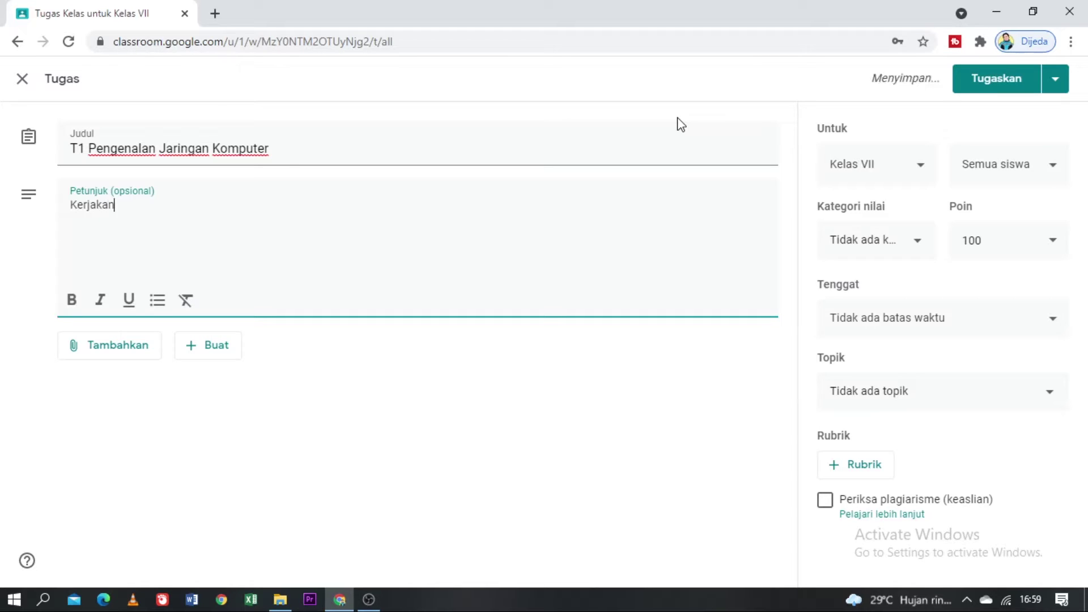
text( soal di)
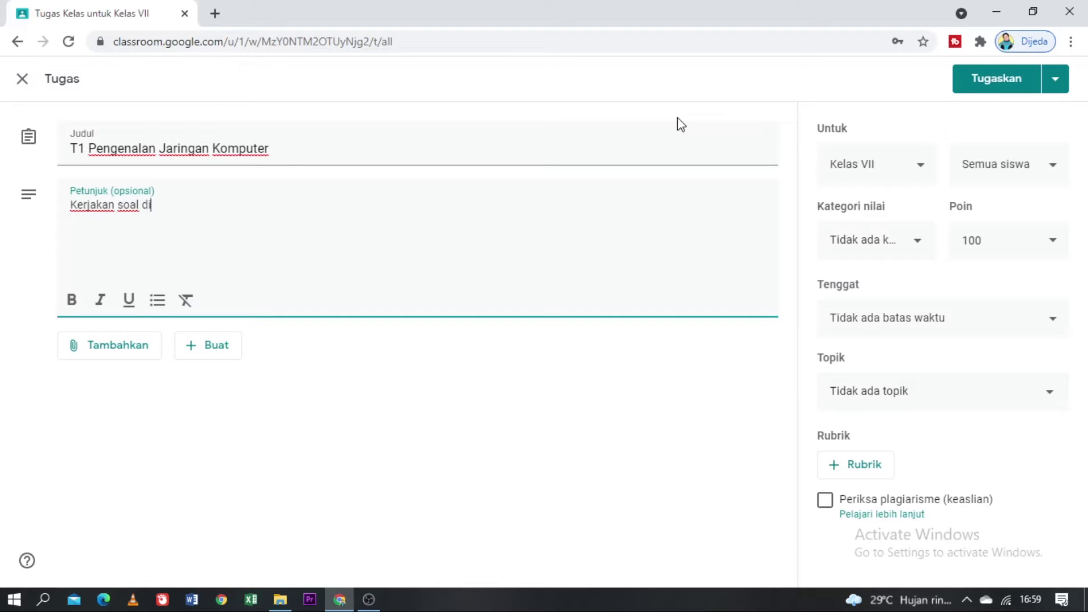
text(bawah in)
key(BackSpace)
key(BackSpace)
text(ini.)
key(Return)
Add a second instruction line reading "Tulislah jawaban pada Microsoft Word lalu upload file wordnya pada Classroom"
text(Kemudian)
key(ctrl+BackSpace)
text(Tulislah jawaban pada Microaso)
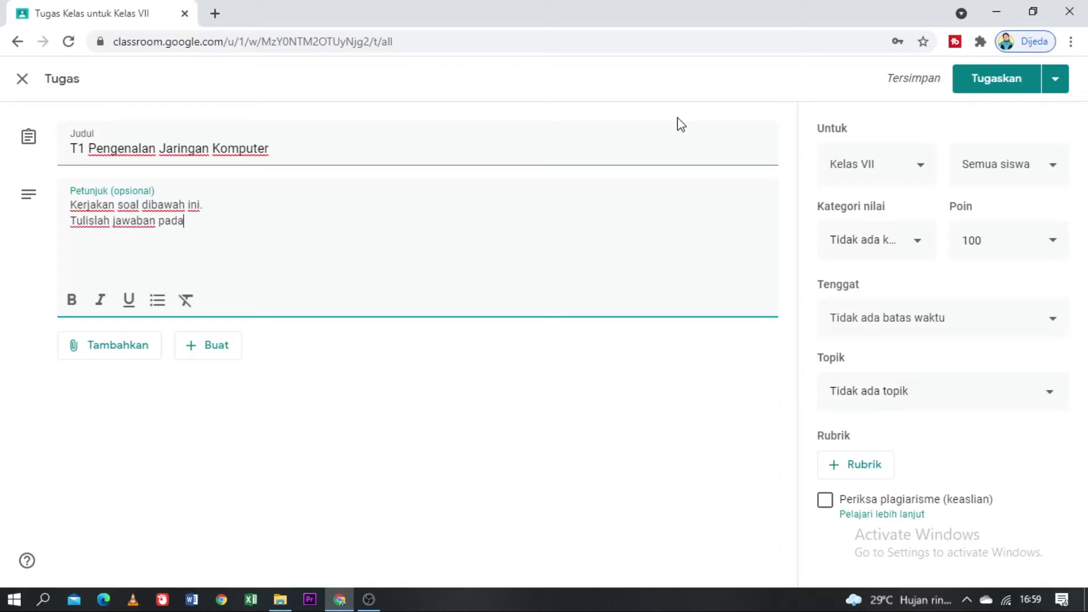
key(BackSpace)
key(BackSpace)
key(BackSpace)
text(soft Word lalu upl)
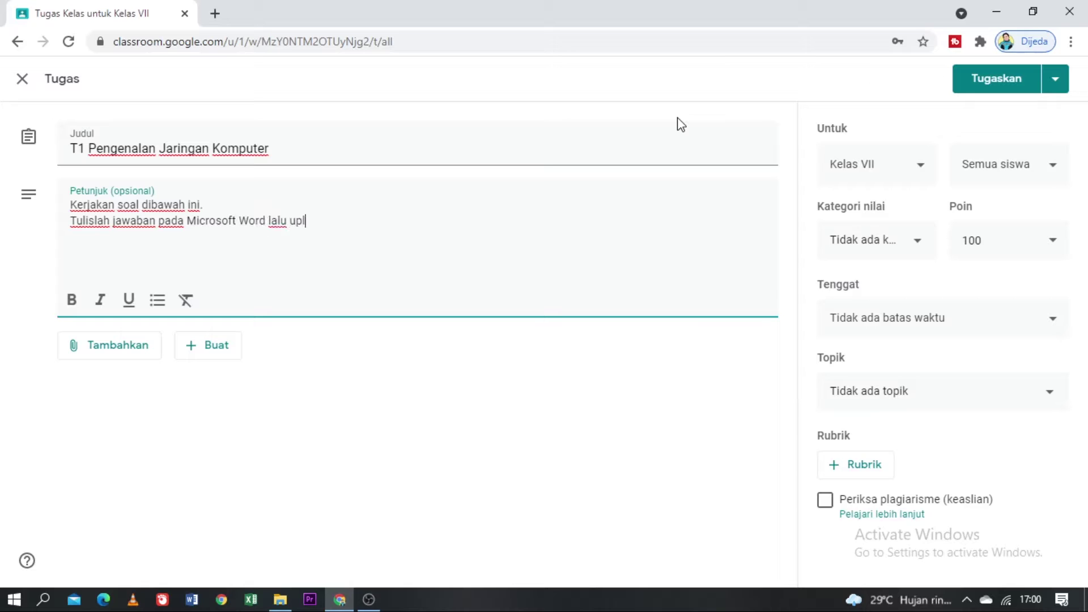
text(oad file wordnya pada Classroom)
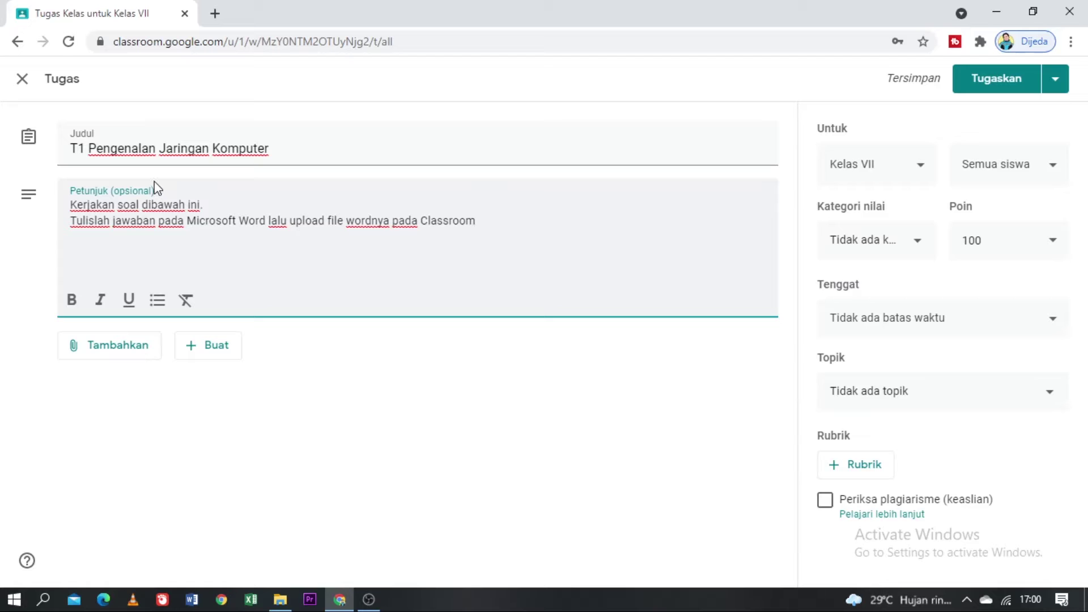
Examine the Google Drive file picker's upload option and the files in My Drive without attaching anything
click(114, 347)
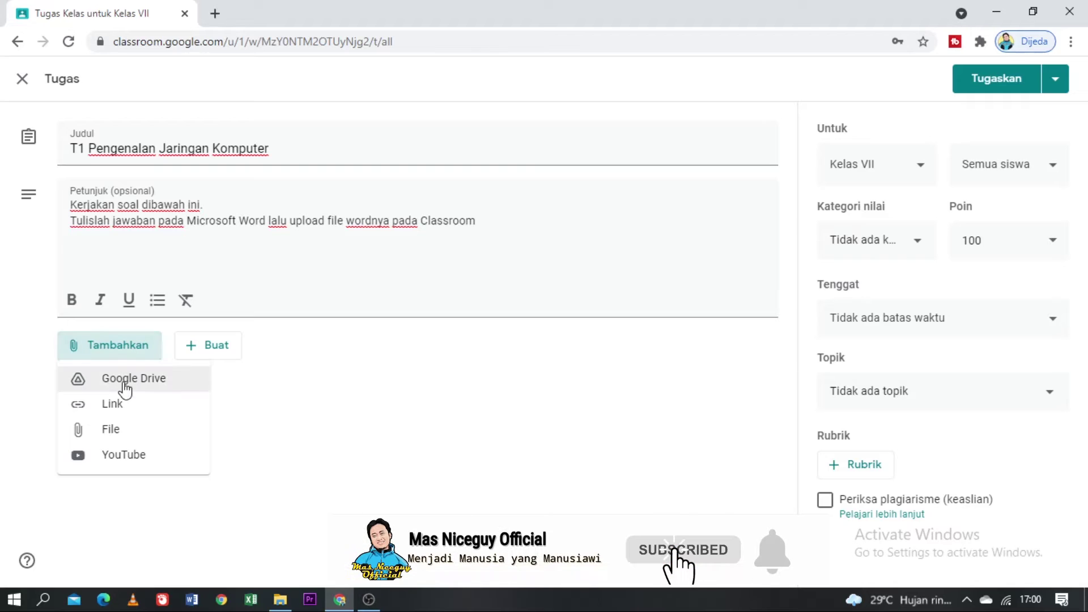
click(122, 380)
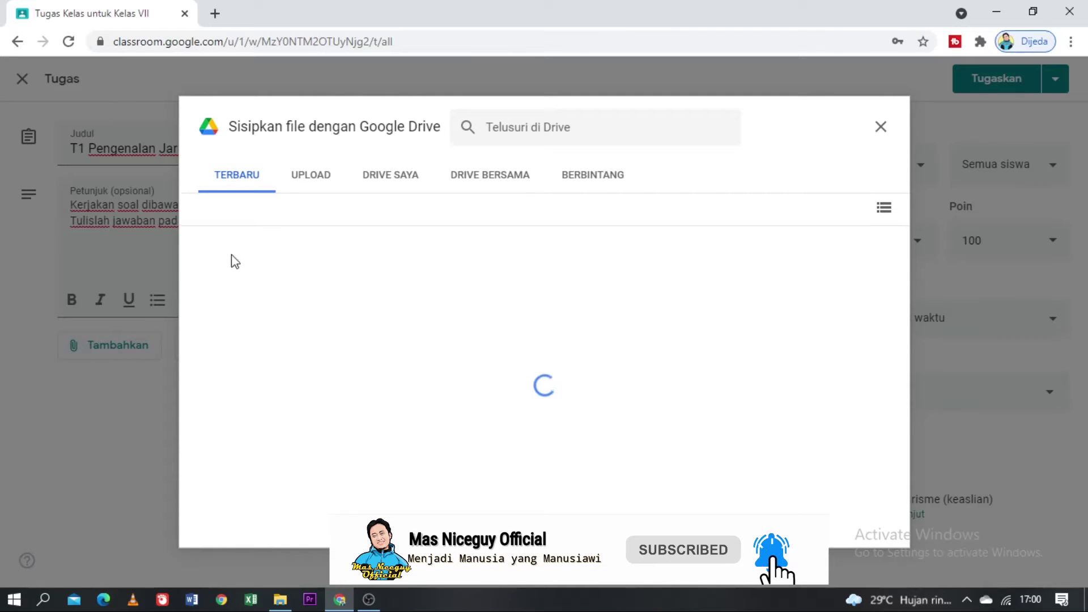
click(305, 180)
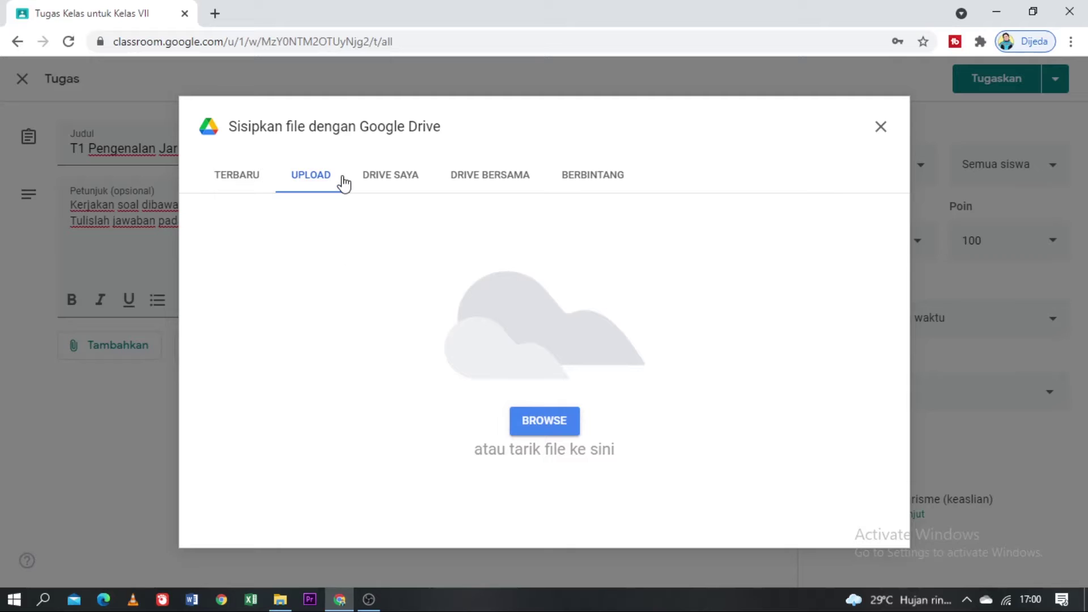
click(386, 181)
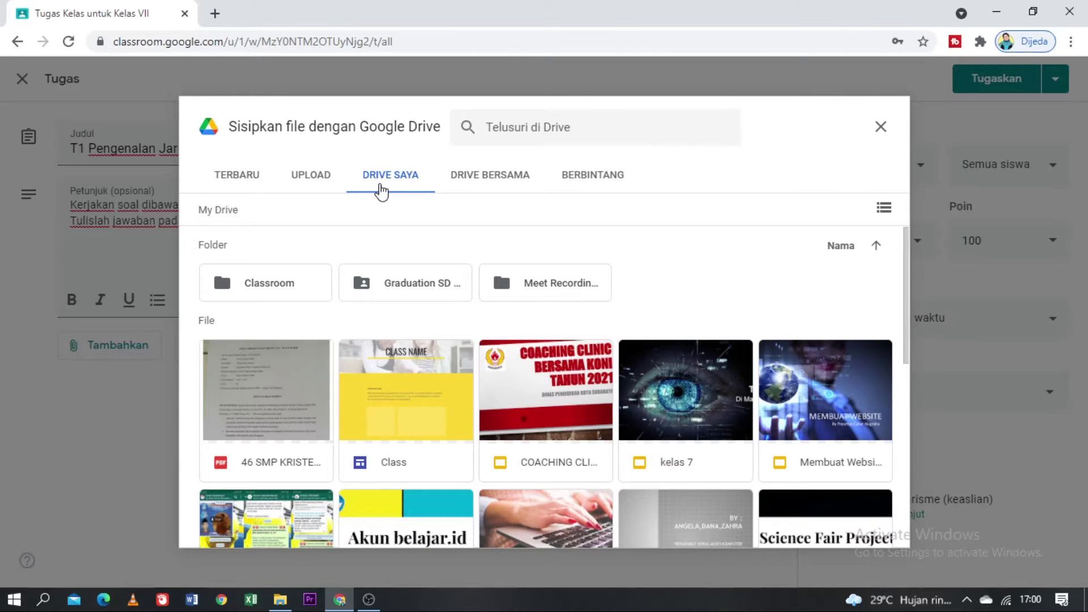
scroll(499, 332, down, 5)
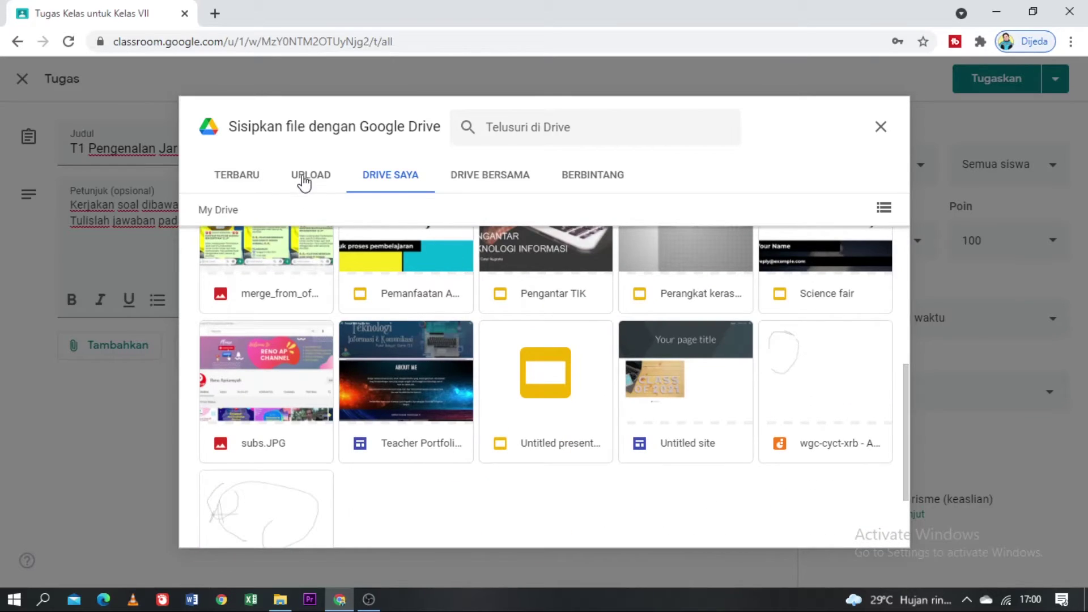
click(880, 127)
click(110, 345)
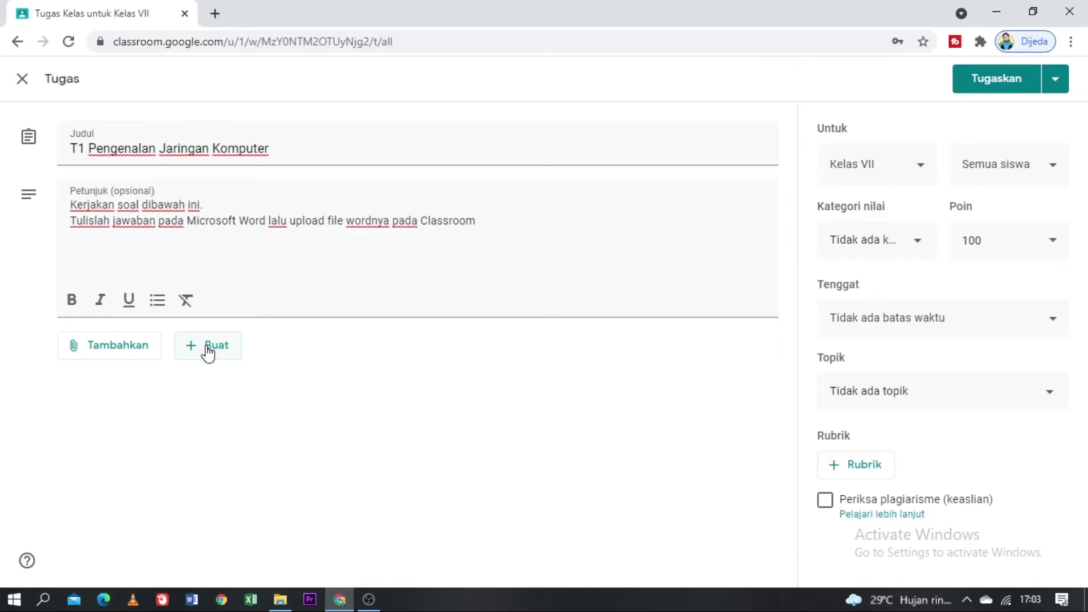
Create a blank Google Form as an attachment, dismiss its introductory tip, and return to the assignment
click(207, 352)
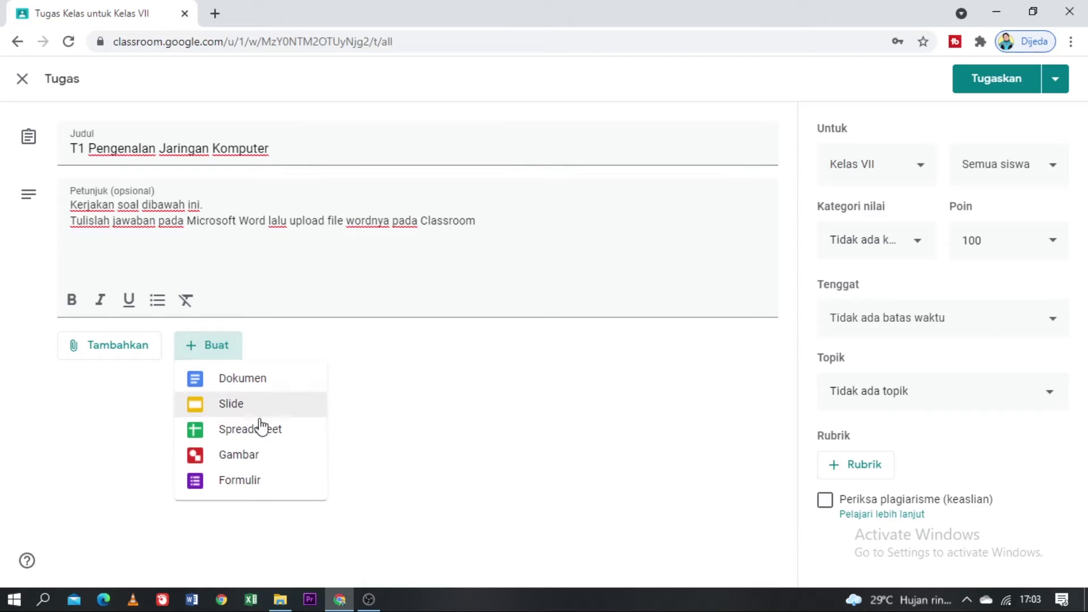
click(232, 482)
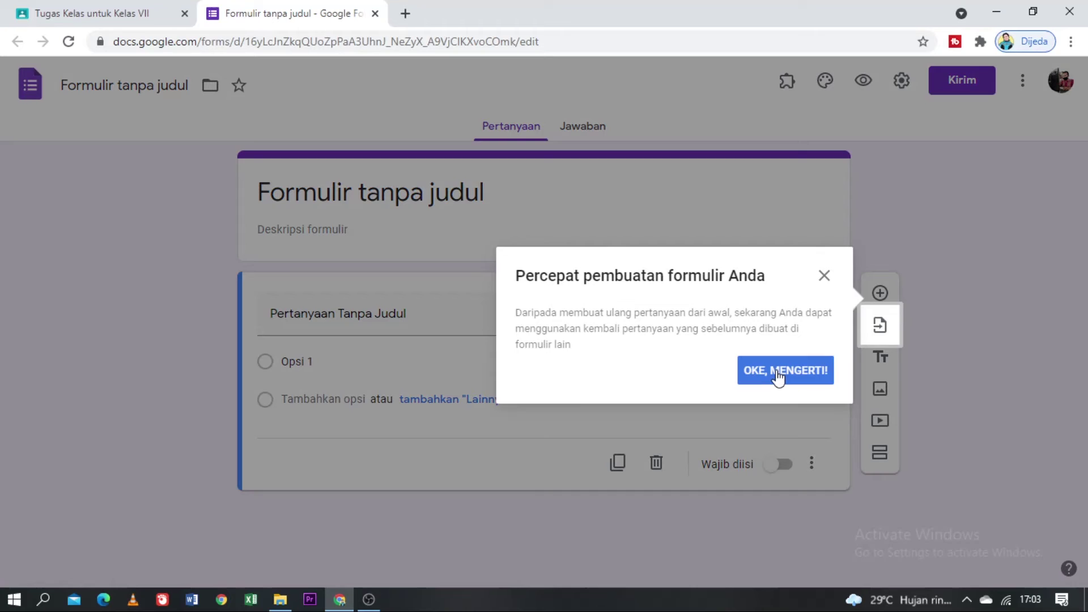
click(778, 374)
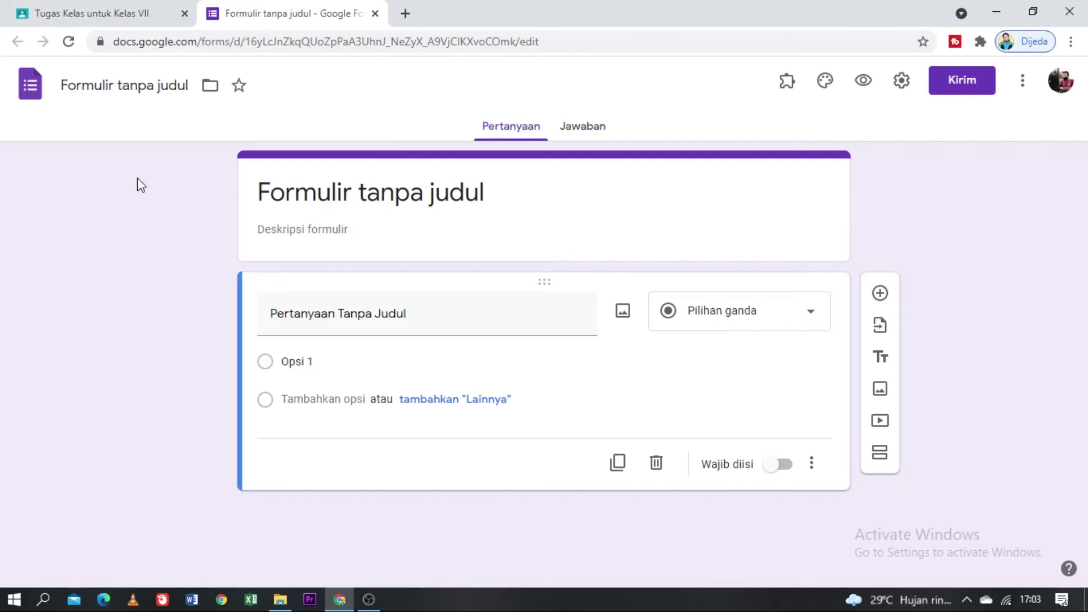
click(82, 12)
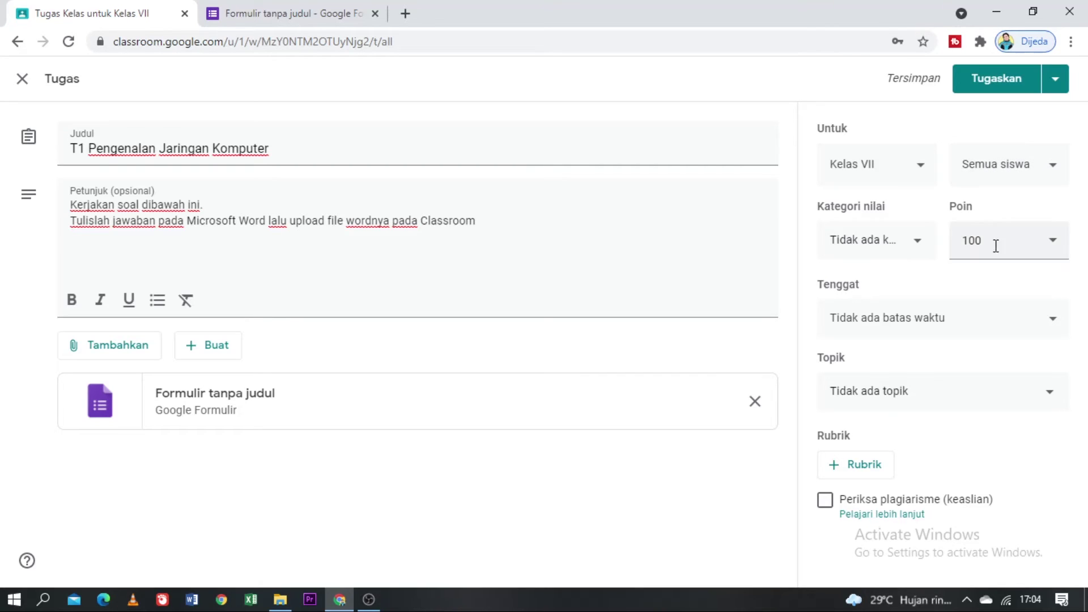
click(1057, 249)
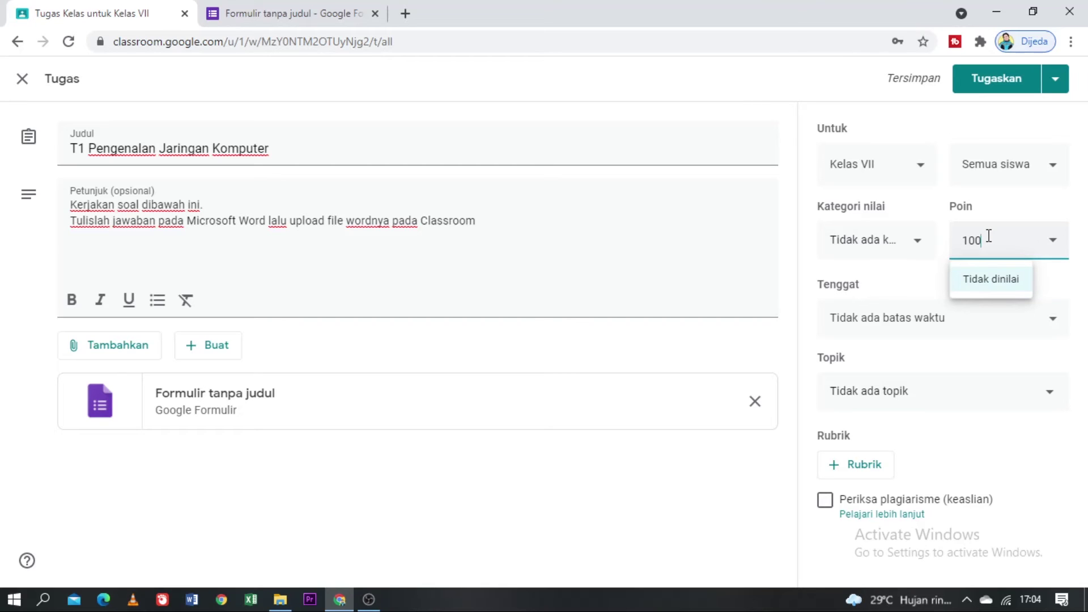
click(993, 212)
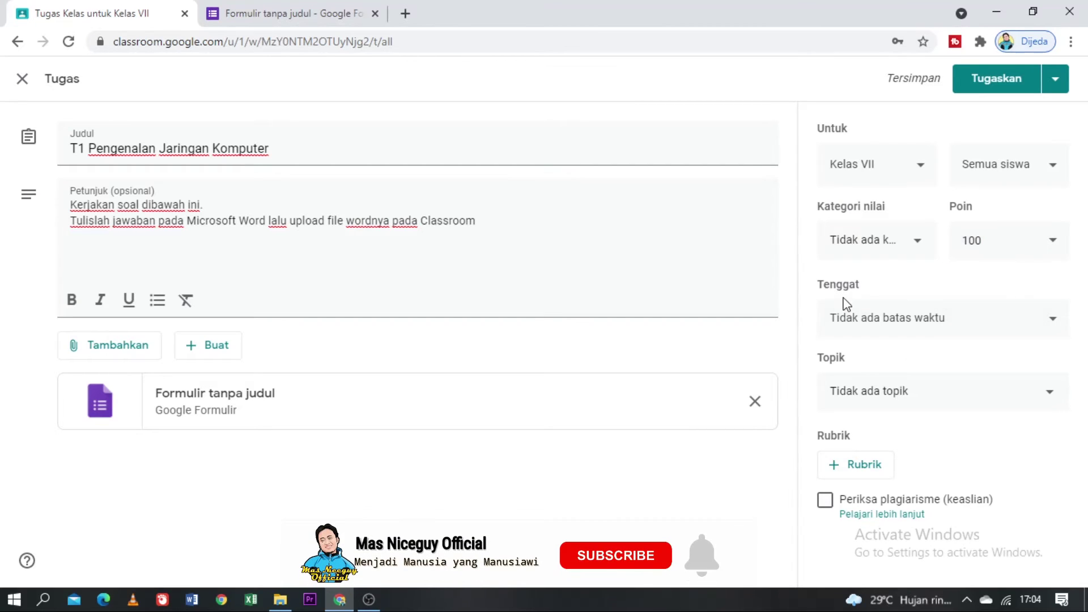
Set the assignment's deadline to 30 Jun 2021 at 22.00
click(888, 321)
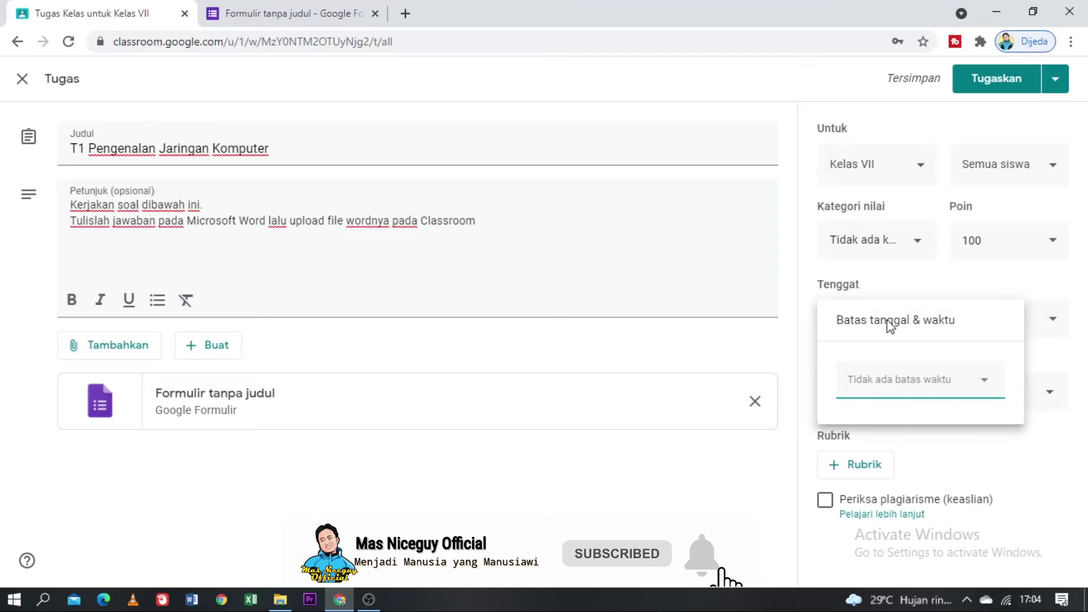
click(930, 384)
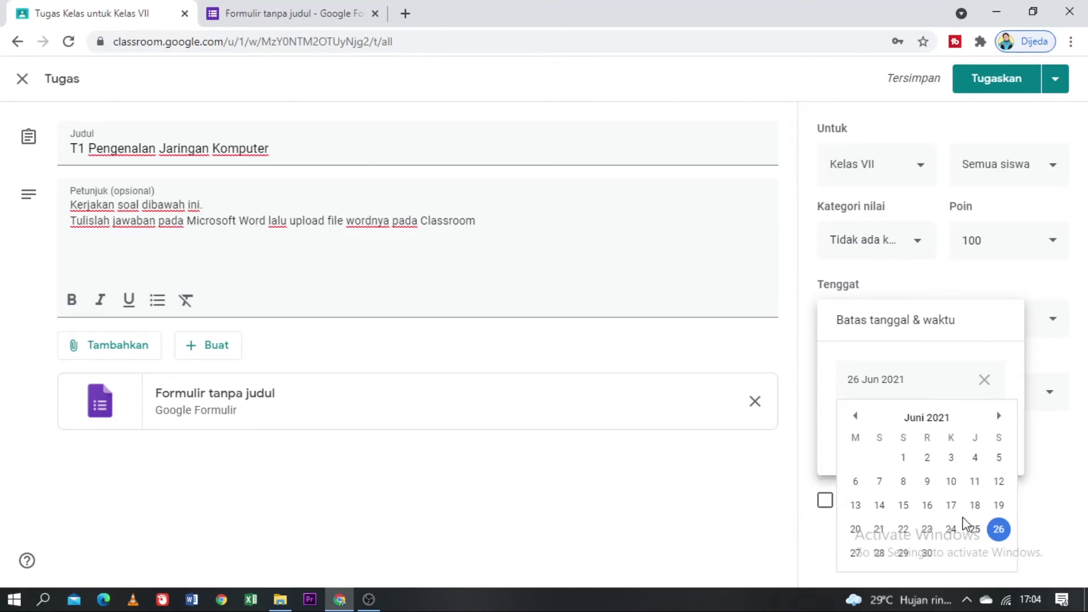
click(927, 553)
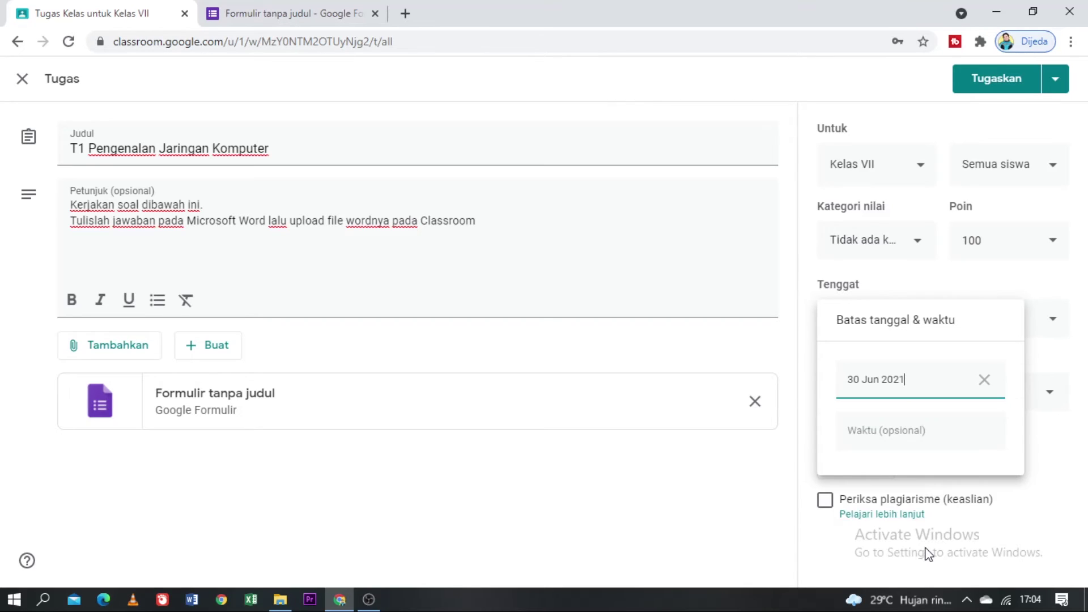
click(895, 436)
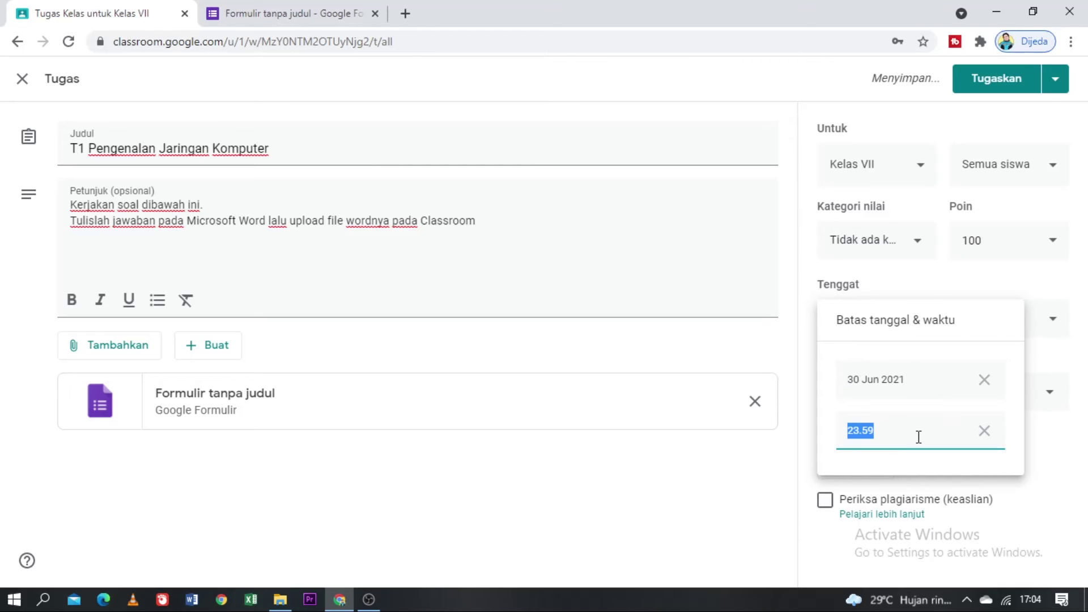
click(1007, 460)
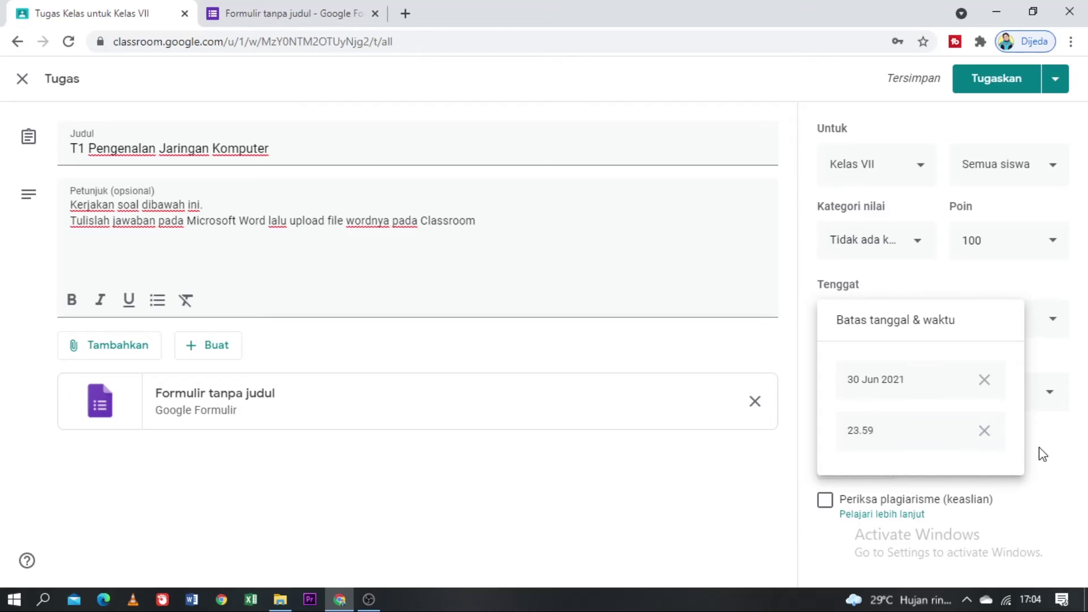
click(899, 428)
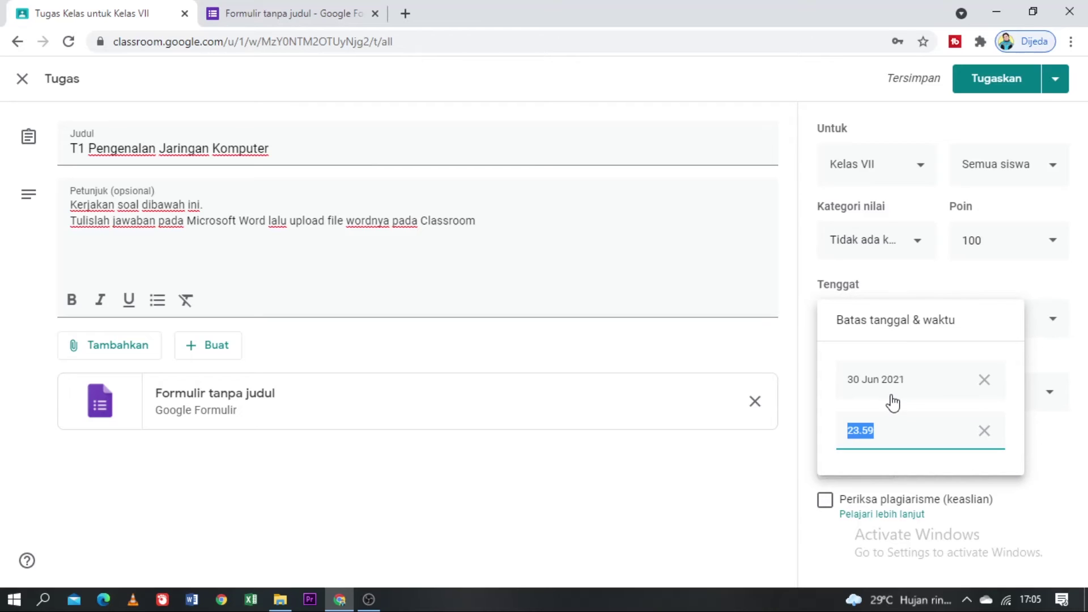
text(22.00)
click(1040, 430)
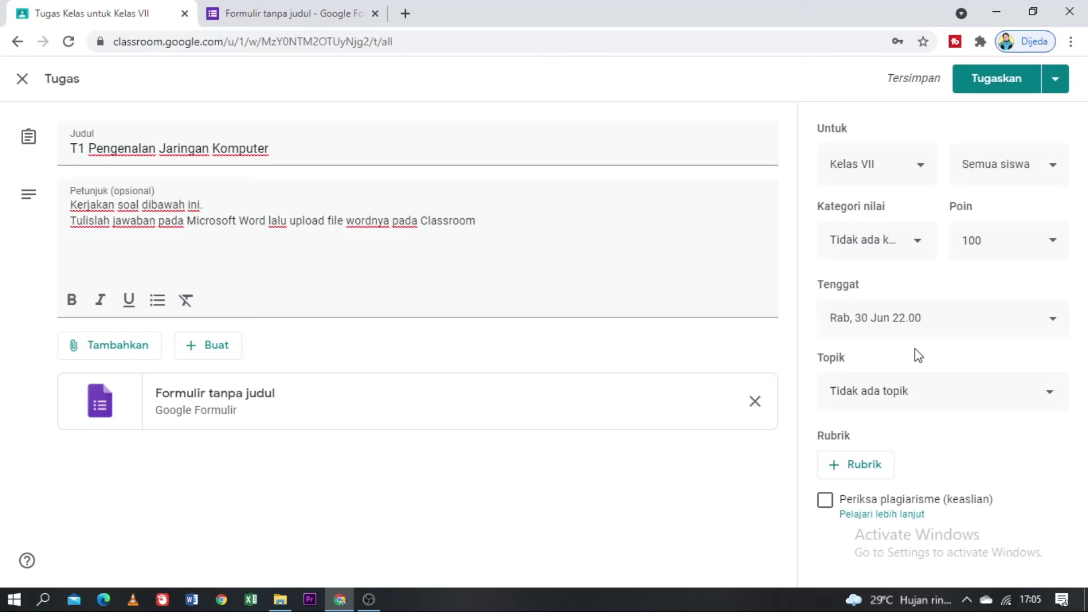
File the assignment under the topic TIK and assign it to Kelas VII
click(899, 396)
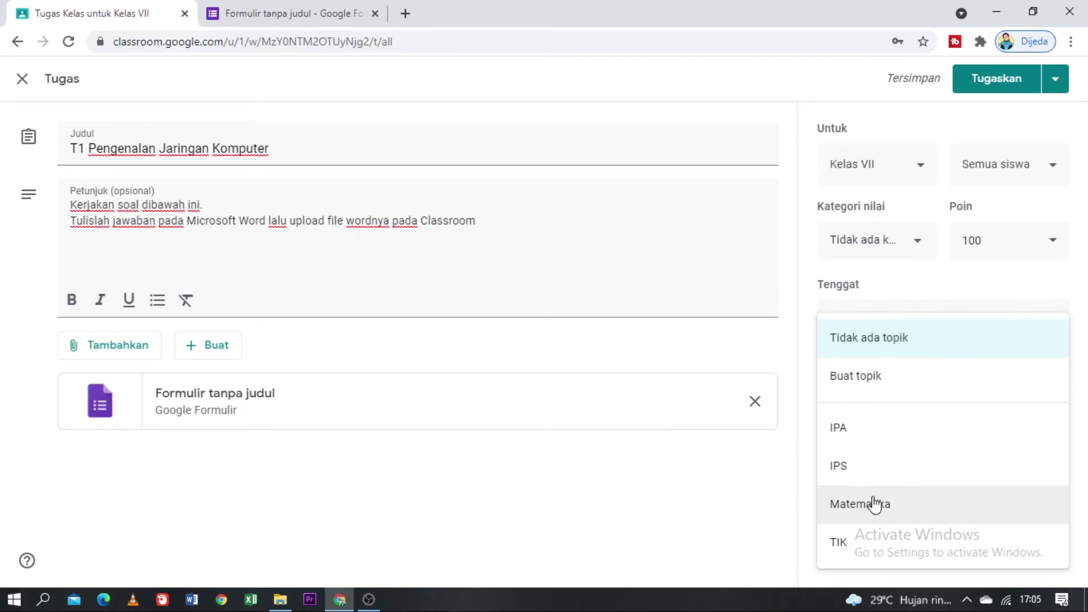
click(851, 545)
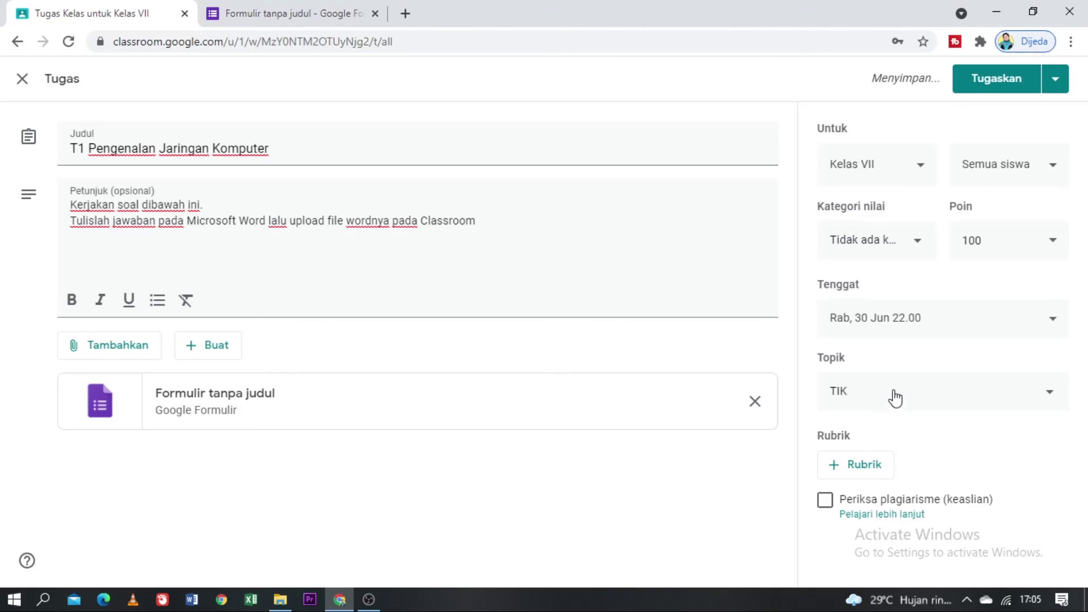
click(1006, 79)
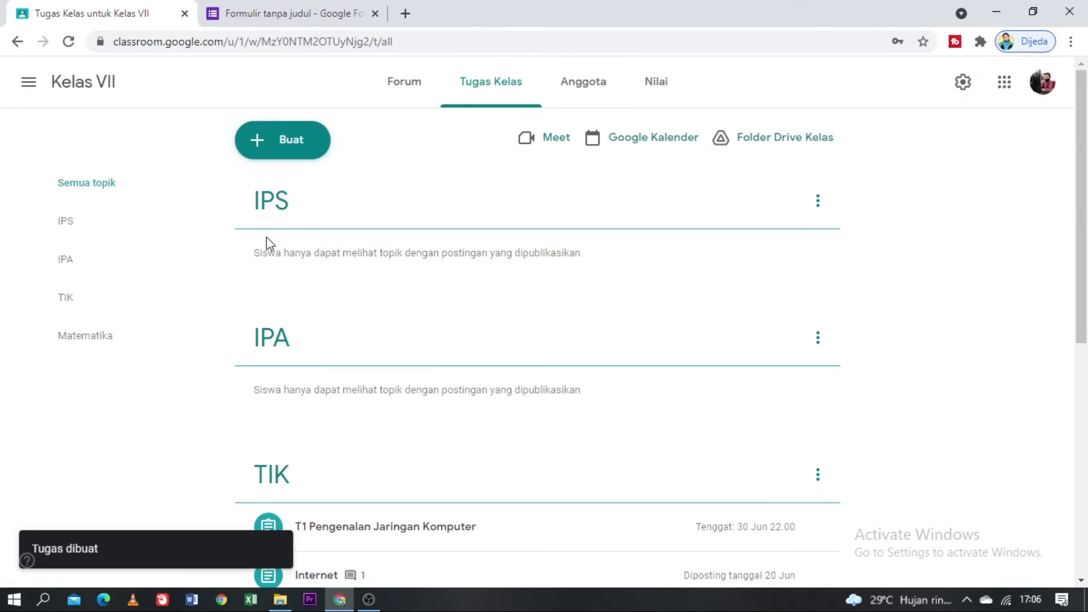
Review the published assignment under the TIK topic in the class's assignment list
scroll(272, 238, down, 4)
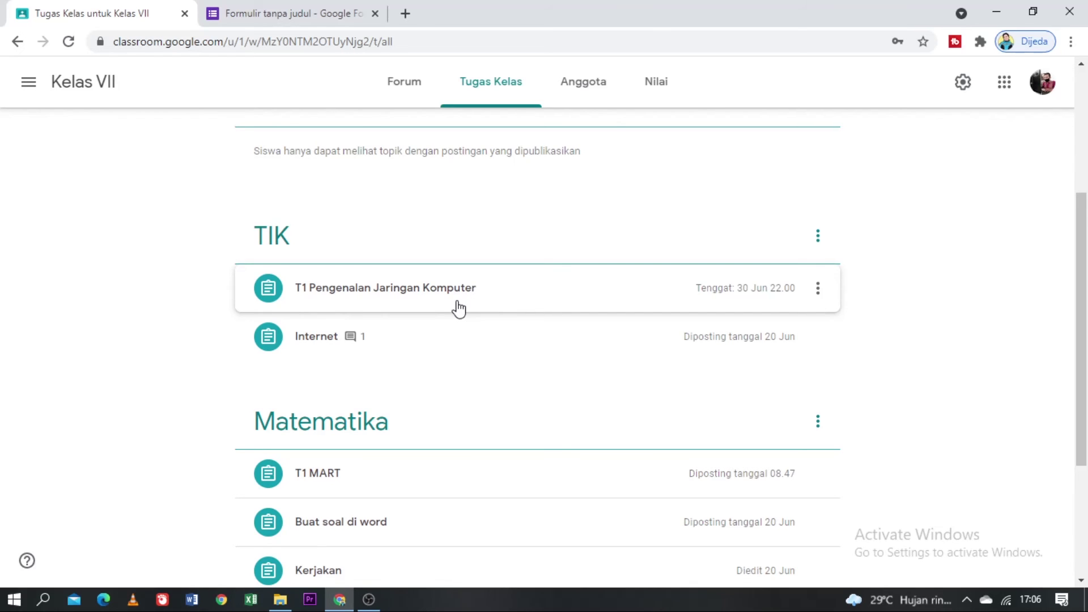
scroll(458, 309, up, 4)
scroll(457, 306, down, 6)
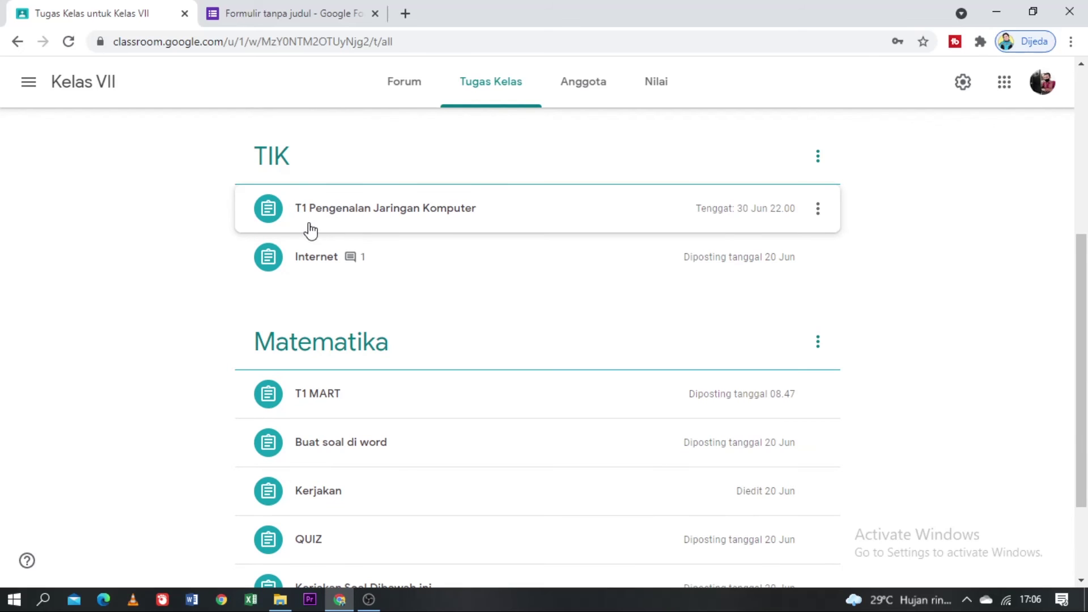
scroll(394, 221, up, 5)
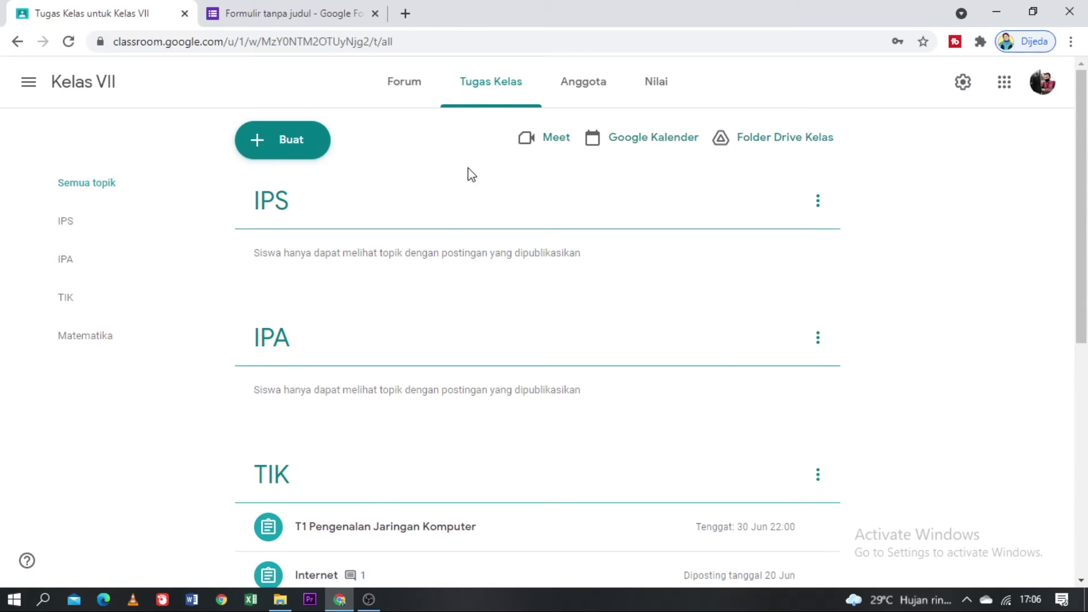
Start a new quiz assignment with its blank quiz form and try the locked mode on Chromebook option
click(267, 144)
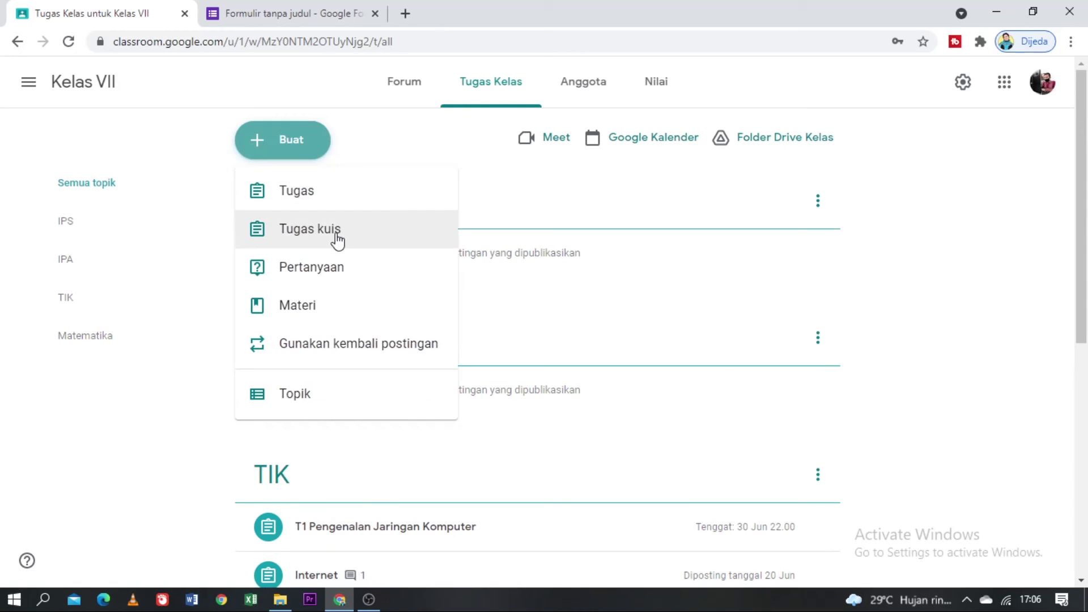
click(328, 232)
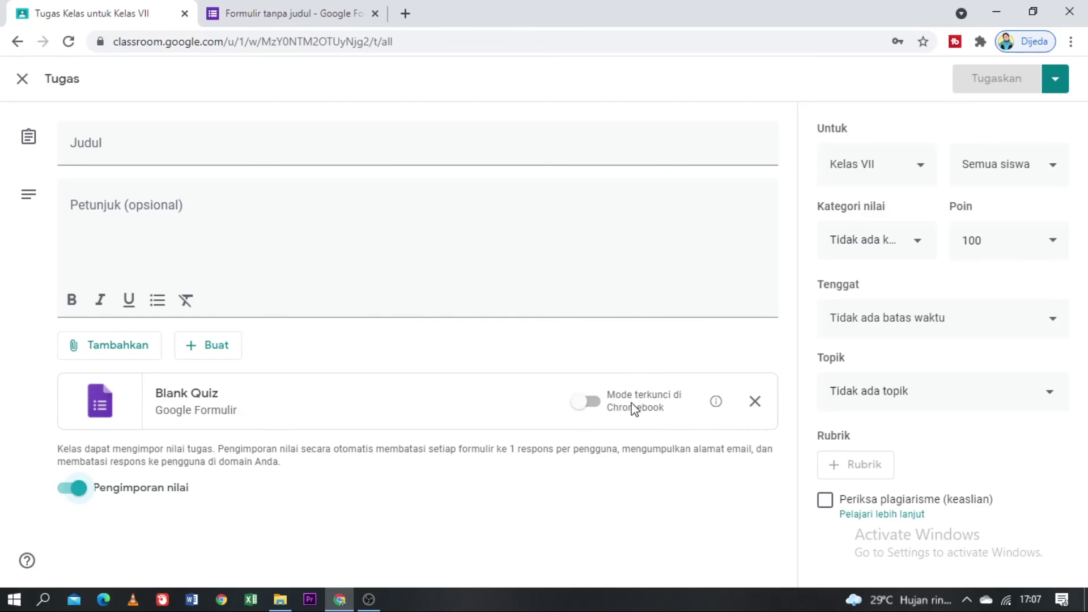
click(596, 405)
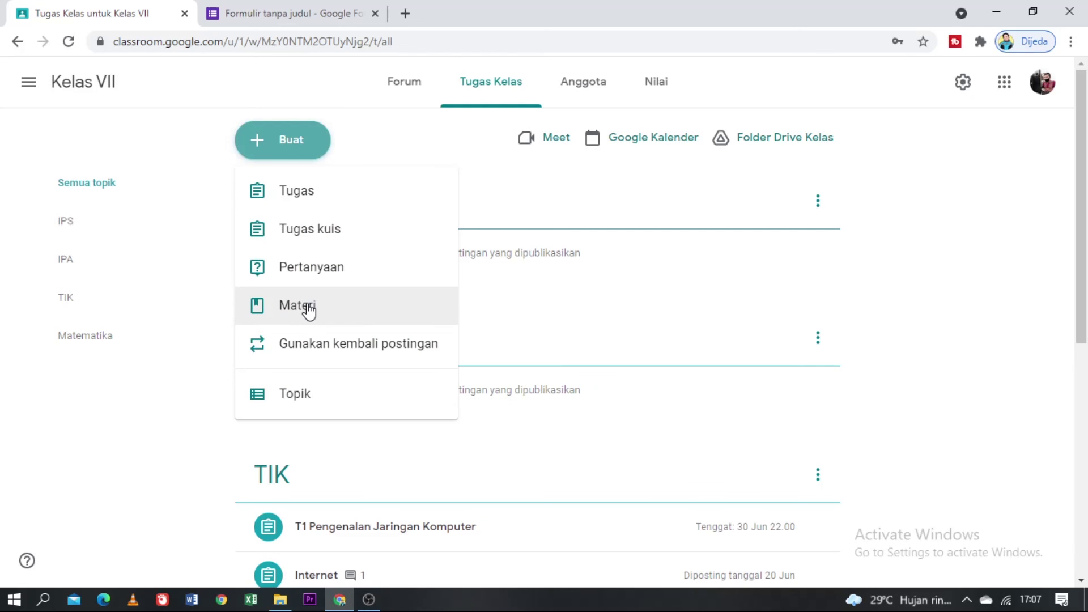
Open a new material post for Kelas VII and examine the topics it can be filed under
click(309, 309)
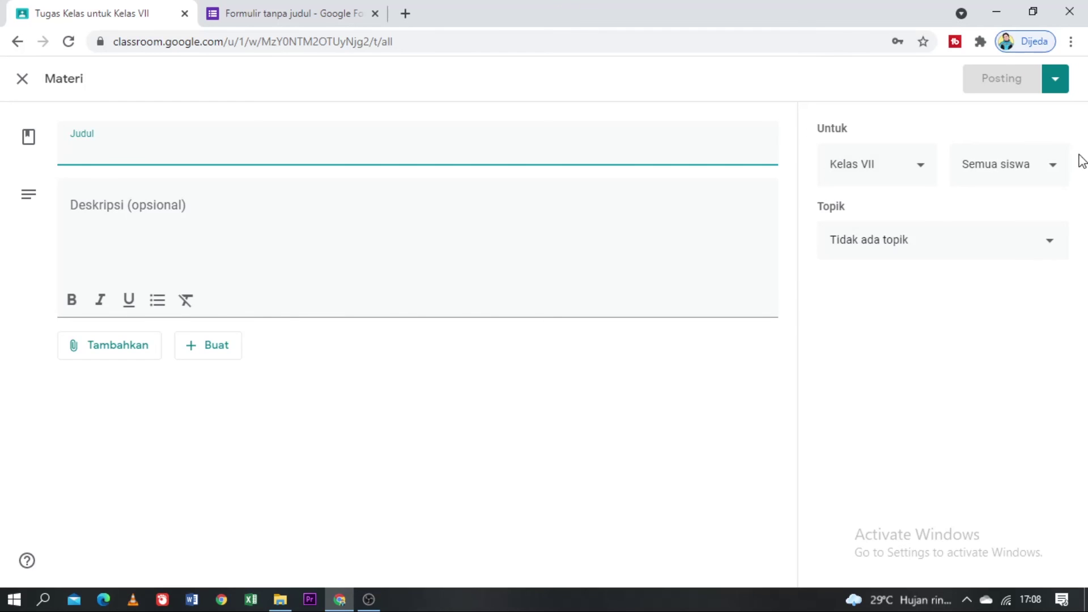
click(894, 249)
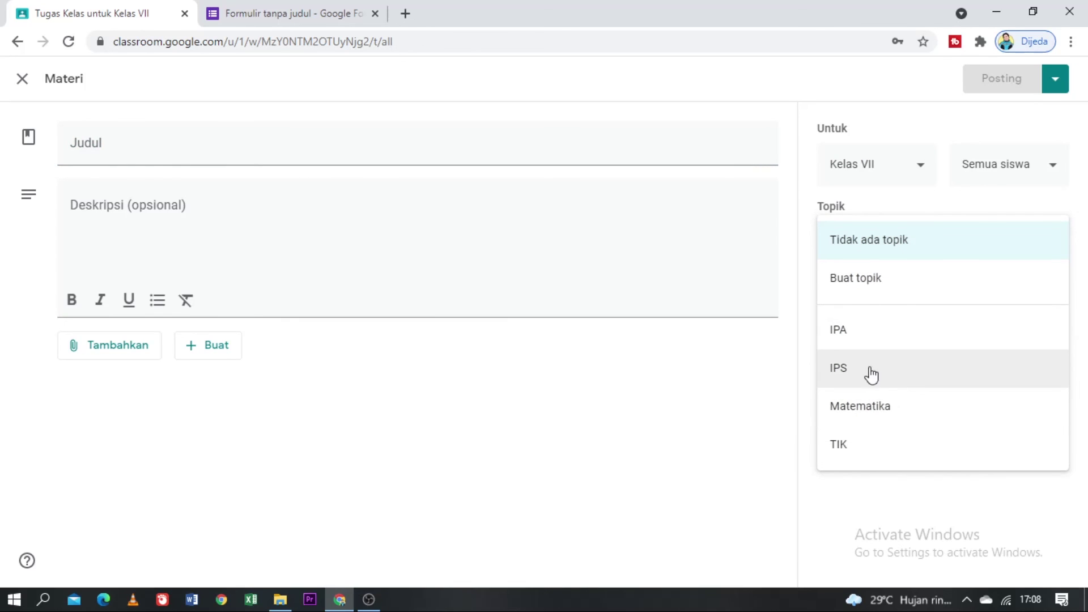
click(750, 369)
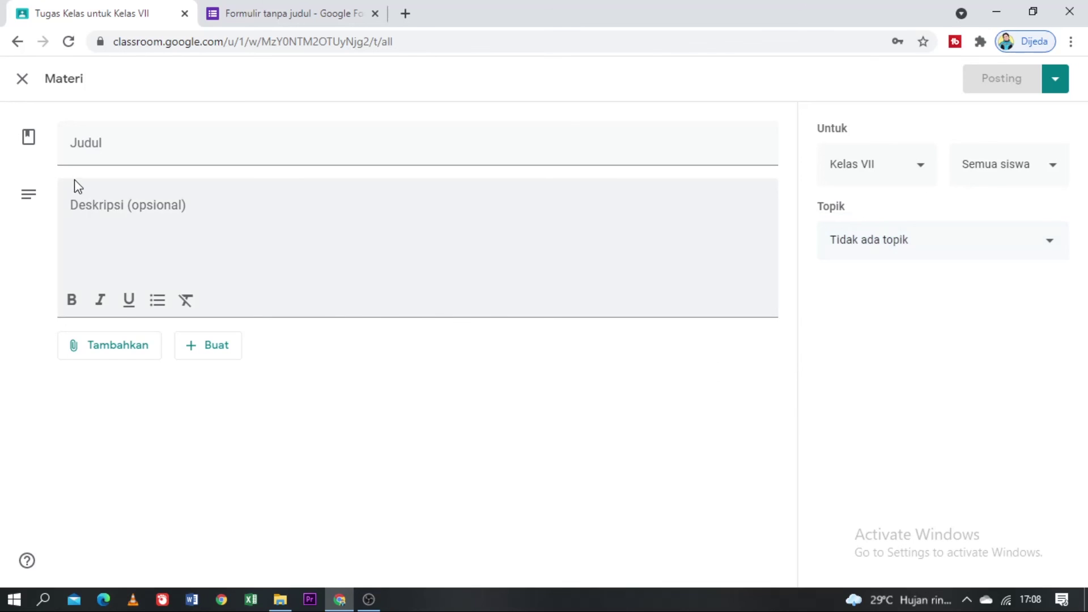